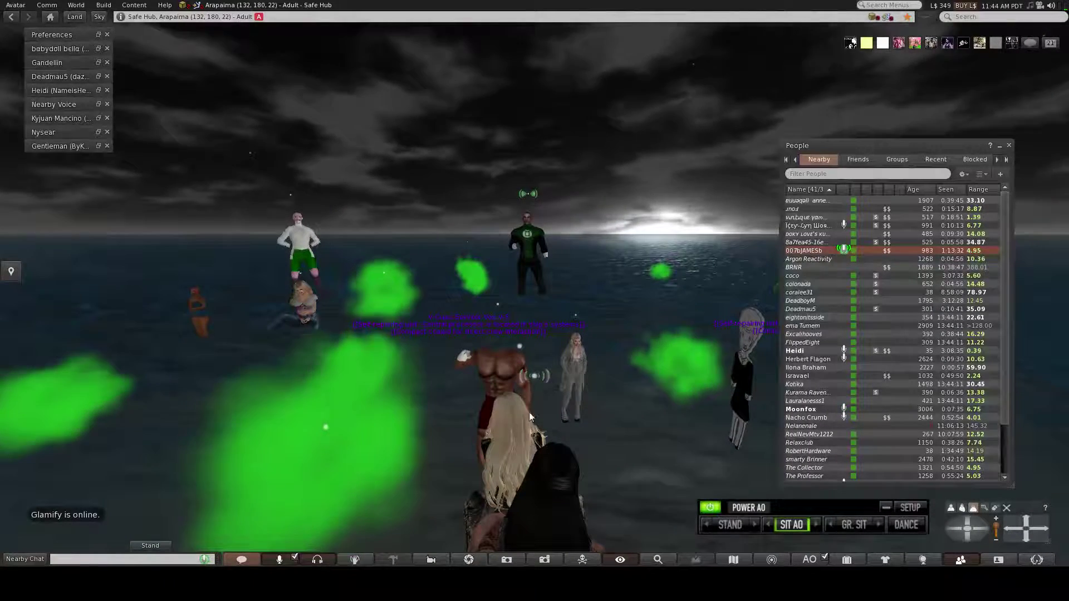
Rotate the camera leftward and circle it around the avatars gathered over the water
{"action": "left_click", "coordinate": [967, 539]}
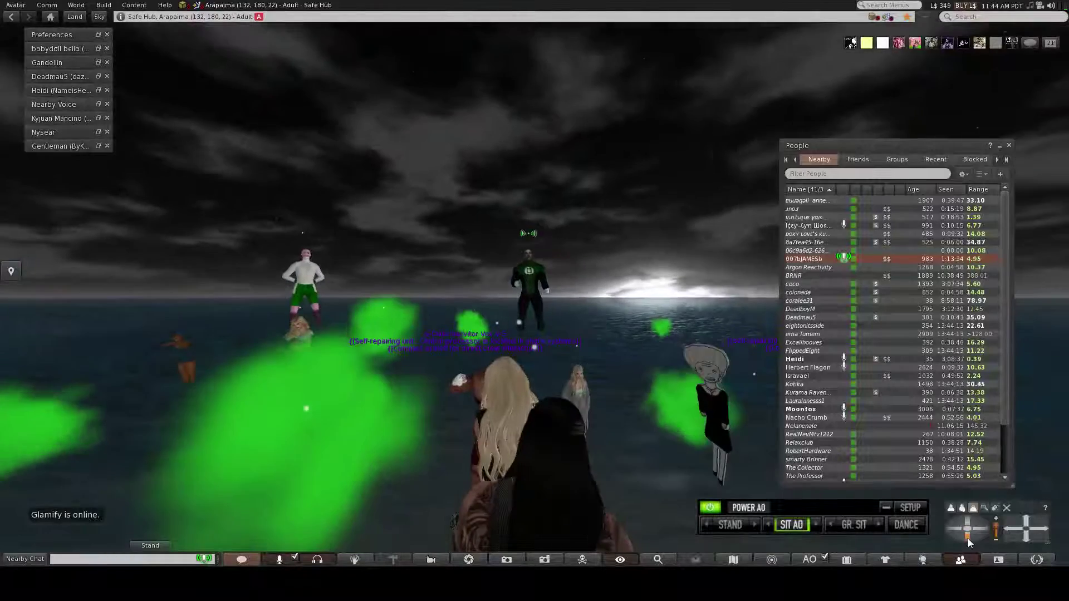
{"action": "left_click", "coordinate": [949, 526]}
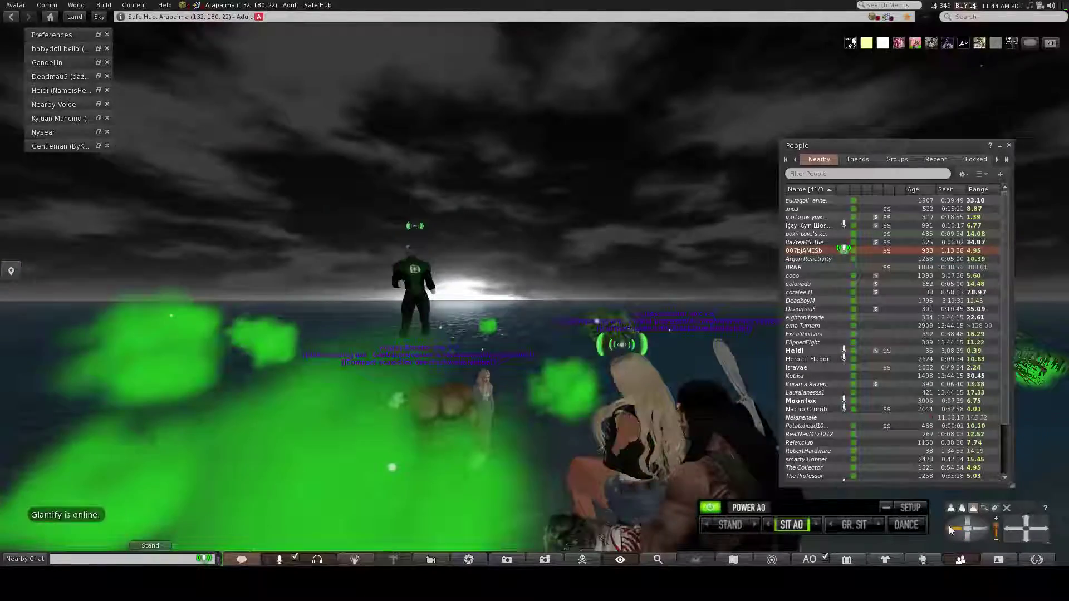
{"action": "mouse_move", "coordinate": [949, 525]}
{"action": "left_mouse_down"}
{"action": "mouse_move", "coordinate": [963, 517]}
{"action": "mouse_move", "coordinate": [980, 529]}
{"action": "left_mouse_up"}
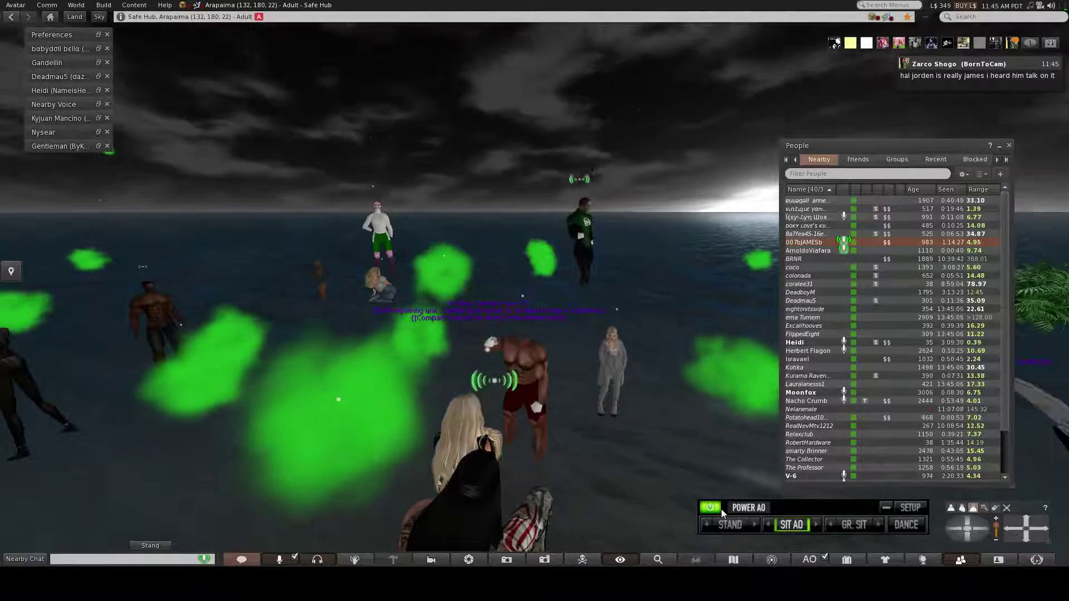
Minimize the nearby People list, then tilt and orbit the camera toward Green Lantern
{"action": "left_click", "coordinate": [998, 145]}
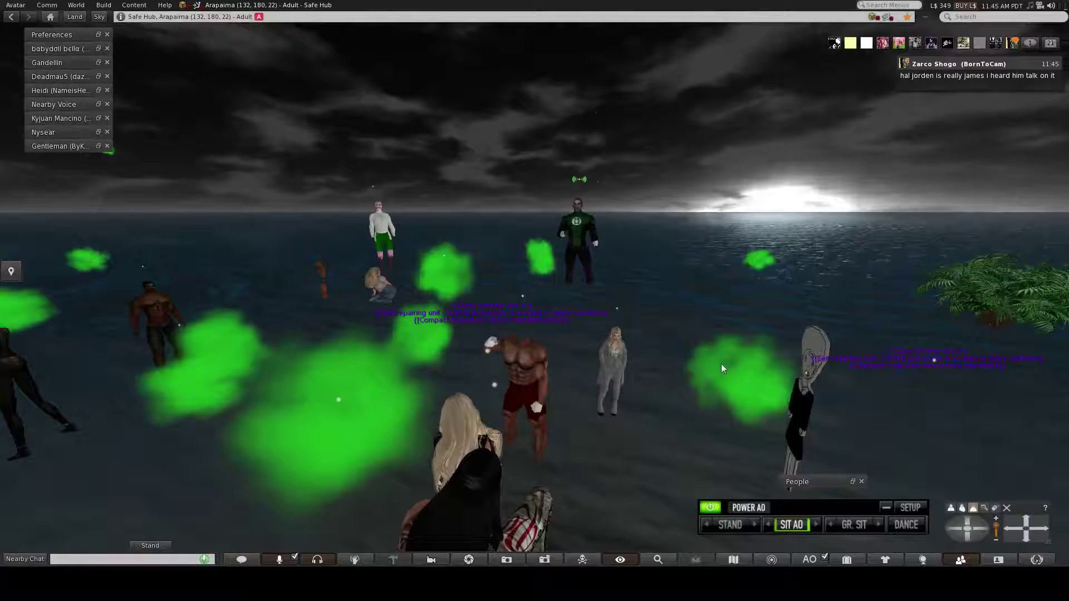
{"action": "mouse_move", "coordinate": [963, 520]}
{"action": "left_mouse_down"}
{"action": "mouse_move", "coordinate": [985, 527]}
{"action": "mouse_move", "coordinate": [954, 527]}
{"action": "mouse_move", "coordinate": [964, 534]}
{"action": "left_mouse_up"}
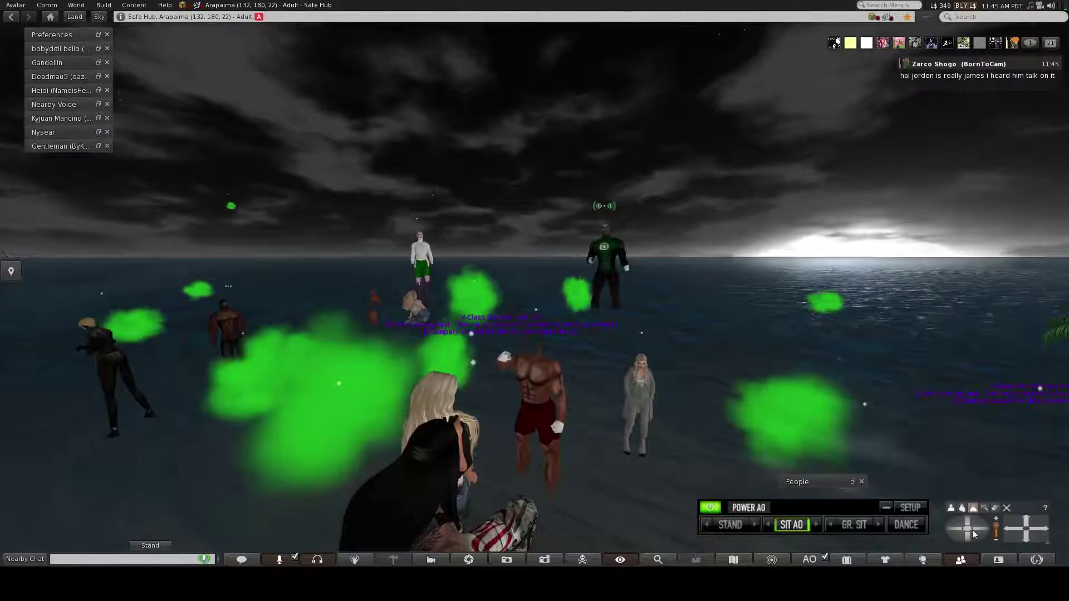
{"action": "left_click_drag", "start_coordinate": [965, 533], "coordinate": [978, 530]}
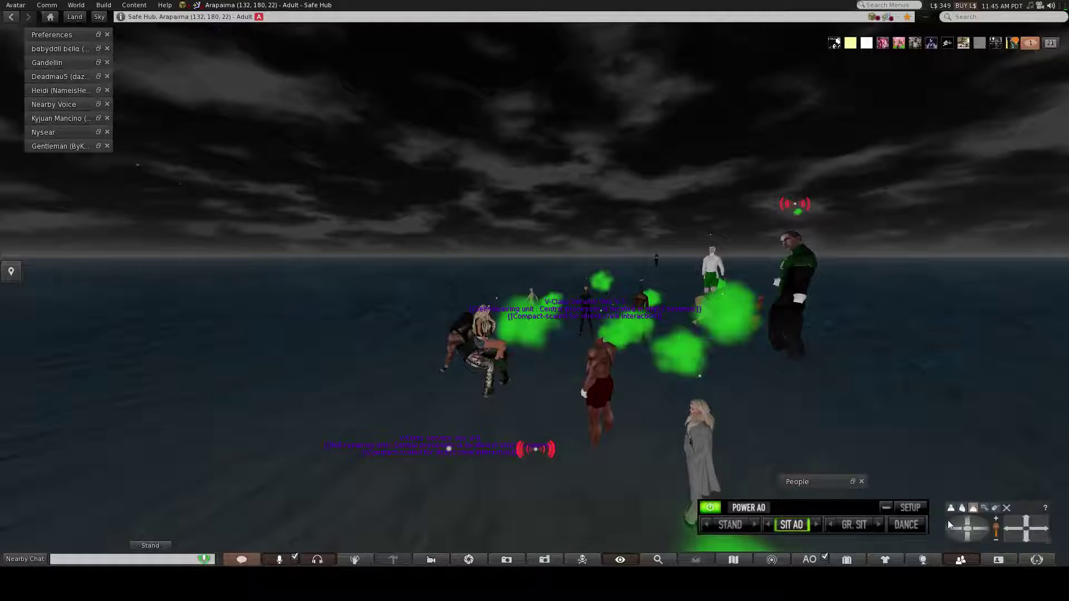
{"action": "left_click_drag", "start_coordinate": [950, 530], "coordinate": [949, 531]}
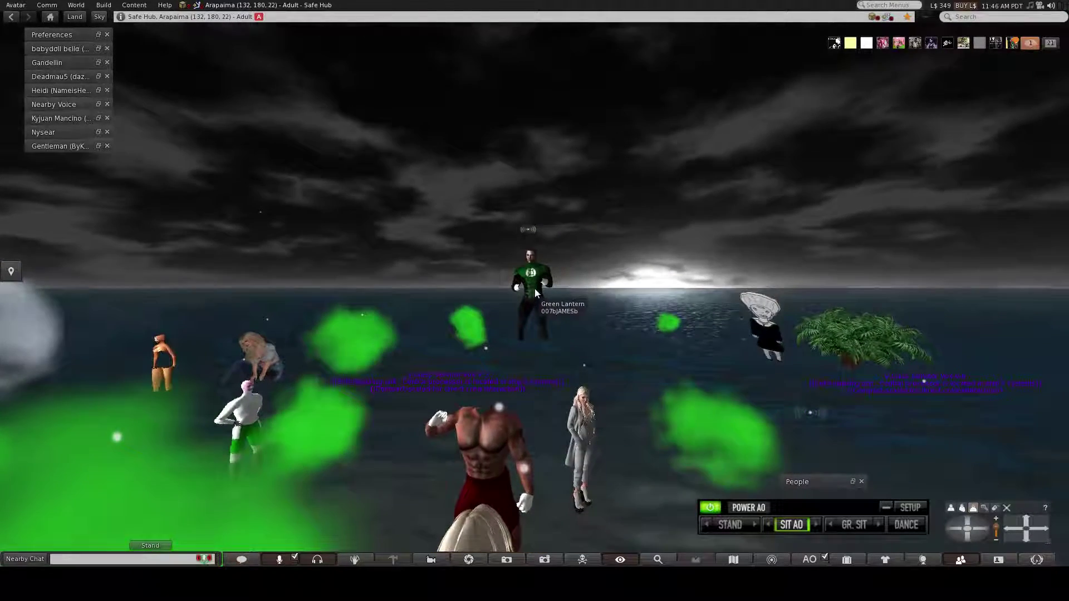
{"action": "scroll", "coordinate": [535, 288], "scroll_direction": "up", "scroll_amount": 3}
{"action": "scroll", "coordinate": [534, 288], "scroll_direction": "up", "scroll_amount": 2}
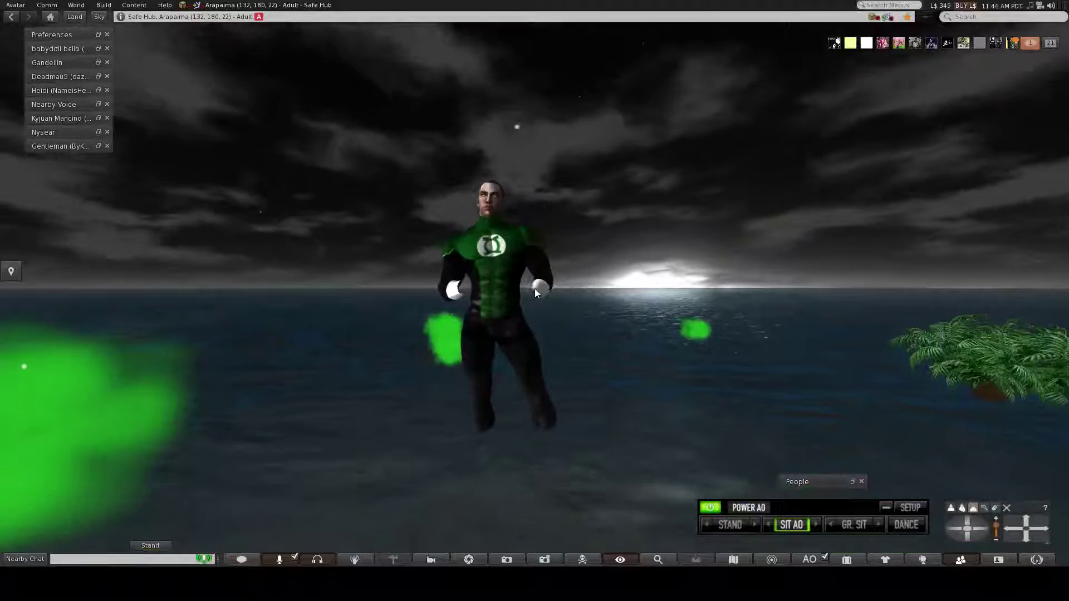
{"action": "scroll", "coordinate": [534, 288], "scroll_direction": "up", "scroll_amount": 3}
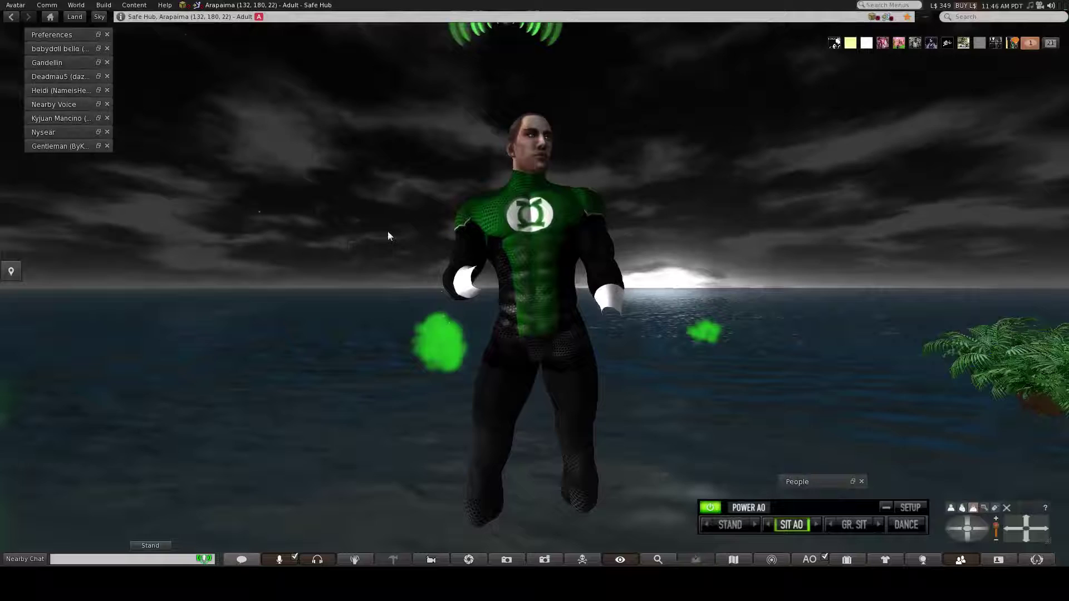
Close the five private conversation tabs, leaving only Preferences open
{"action": "left_click", "coordinate": [106, 145]}
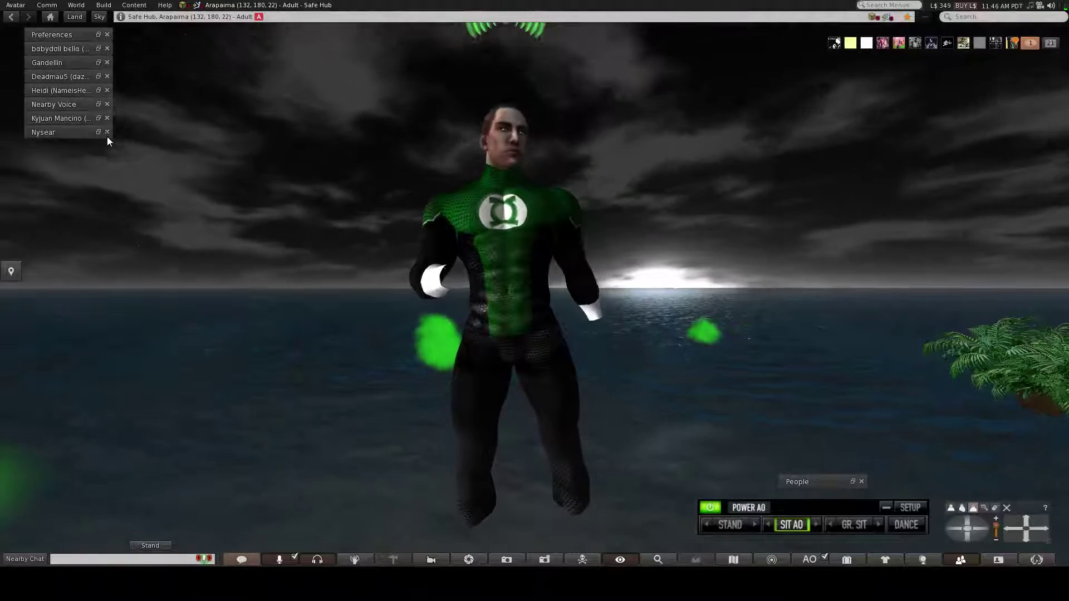
{"action": "left_click", "coordinate": [107, 118]}
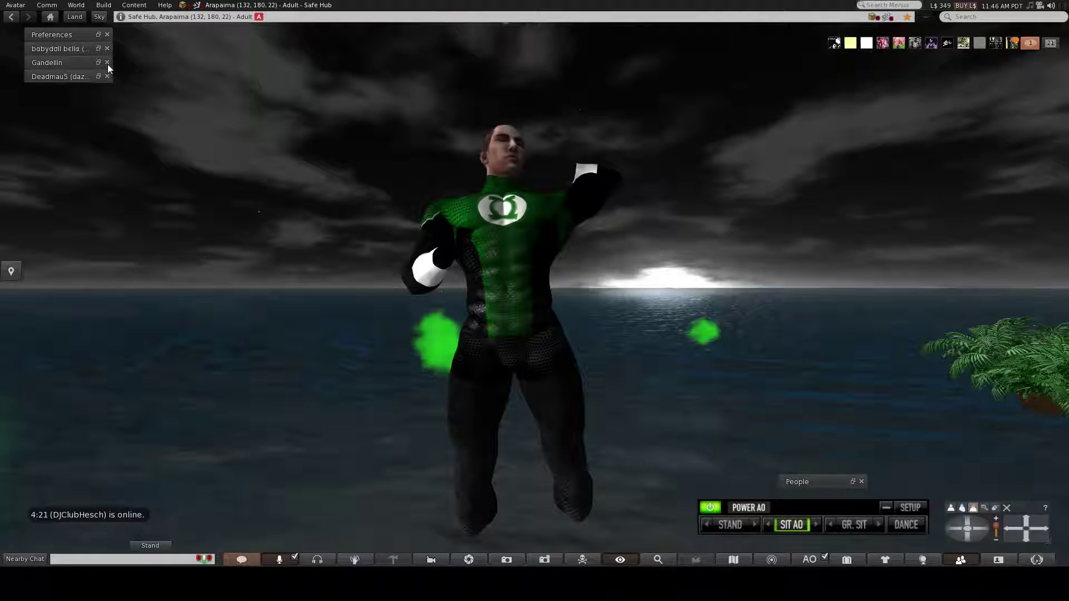
{"action": "left_click", "coordinate": [108, 64]}
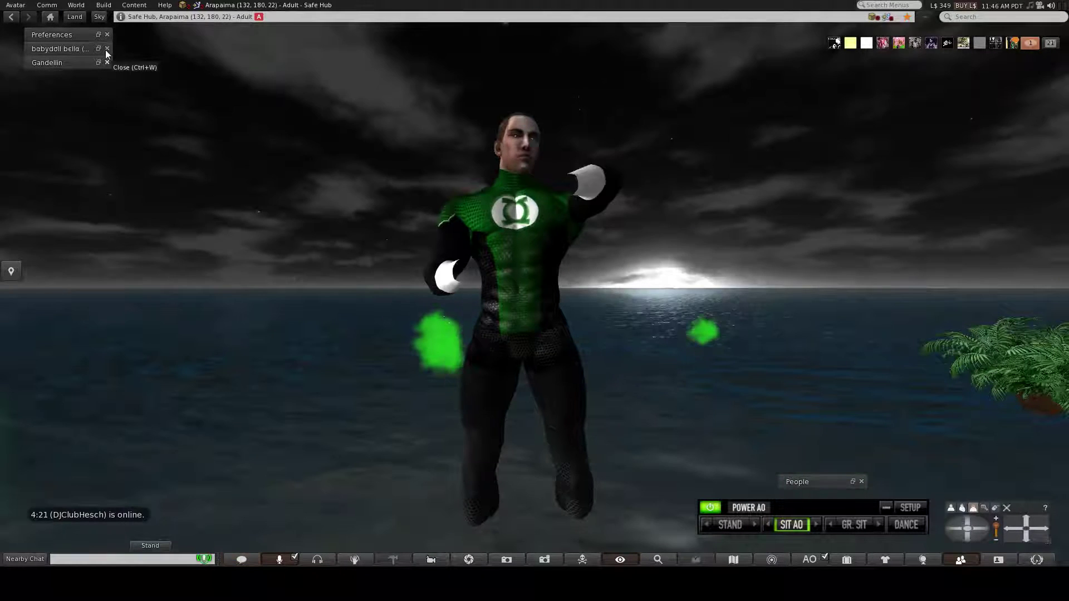
{"action": "left_click", "coordinate": [108, 62]}
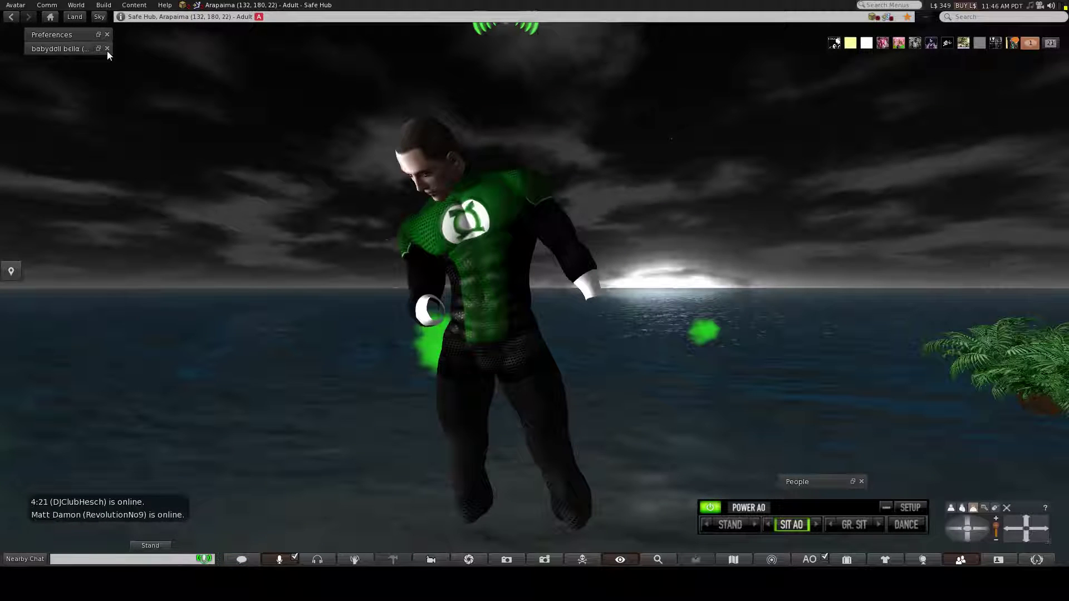
{"action": "left_click", "coordinate": [107, 49]}
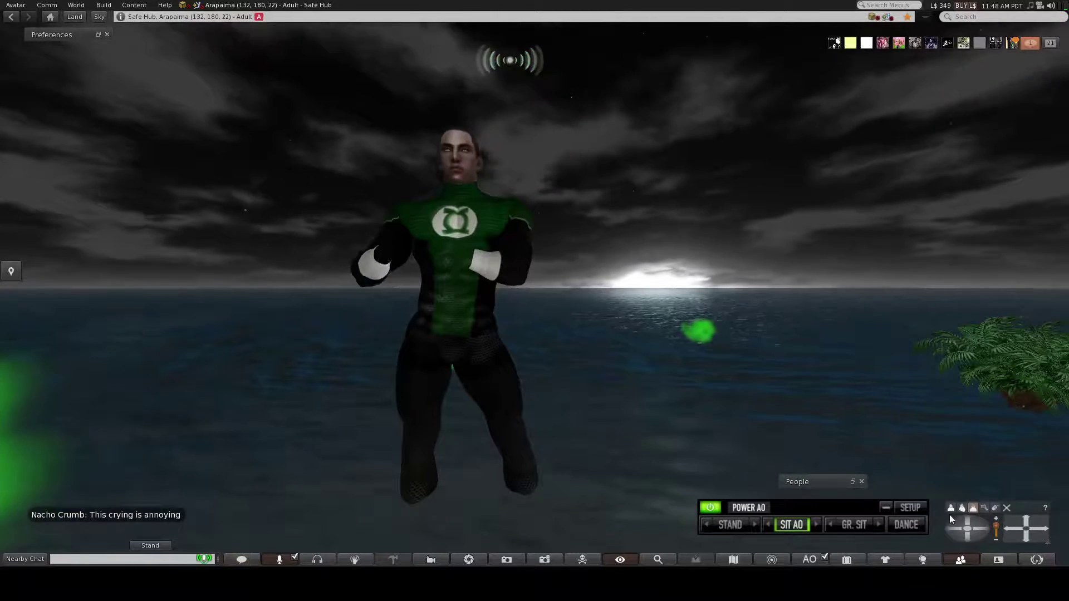
Move the camera forward past Green Lantern to look across the dark open water
{"action": "left_click", "coordinate": [966, 519]}
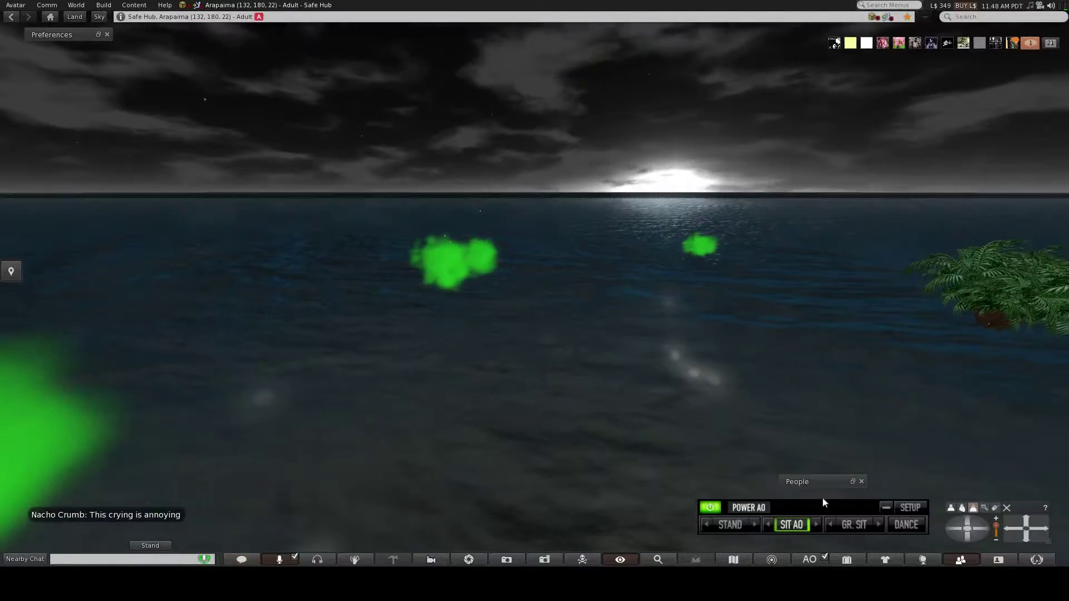